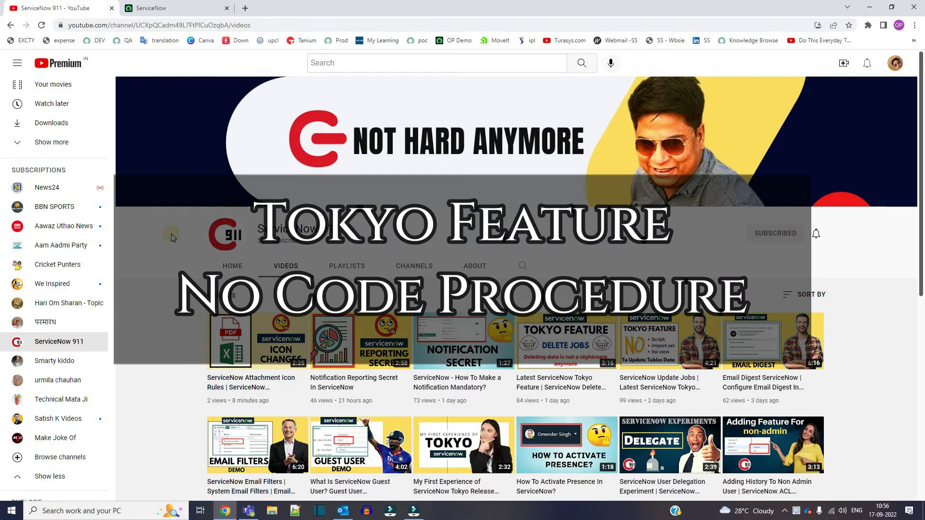
# In the ServiceNow tab, filter the navigator for 'app' and launch App Engine Studio
pyautogui.click(177, 9)
pyautogui.doubleClick(67, 109)
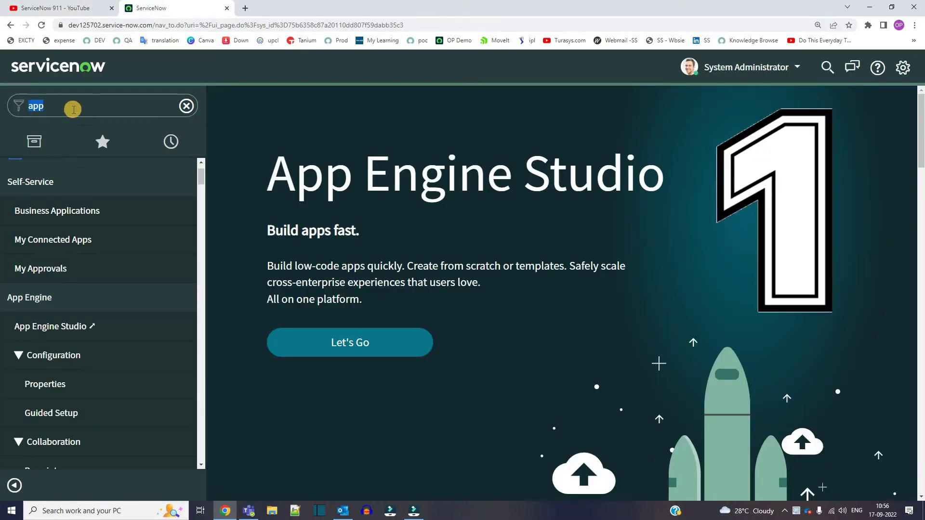
pyautogui.click(46, 327)
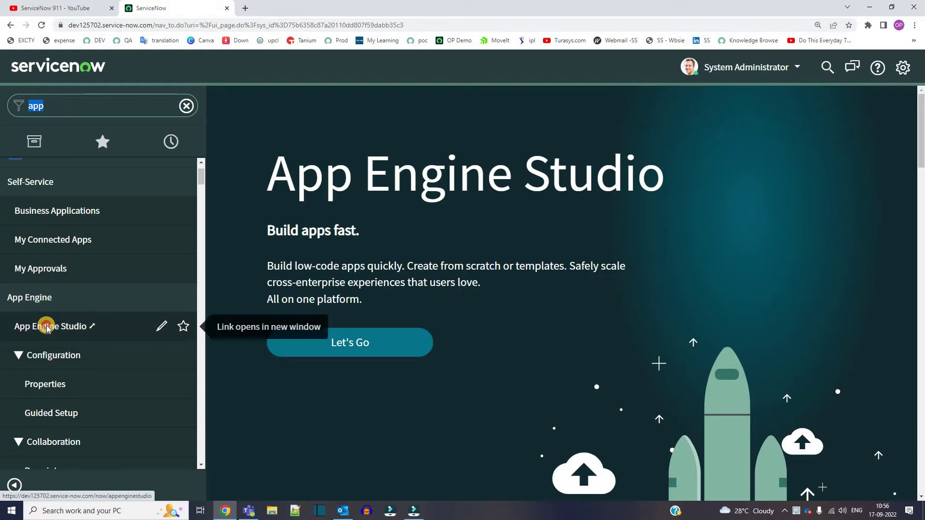
# Open the DemoApp card under My recent apps to see its tables and experiences
pyautogui.scroll(-4, 130, 341)
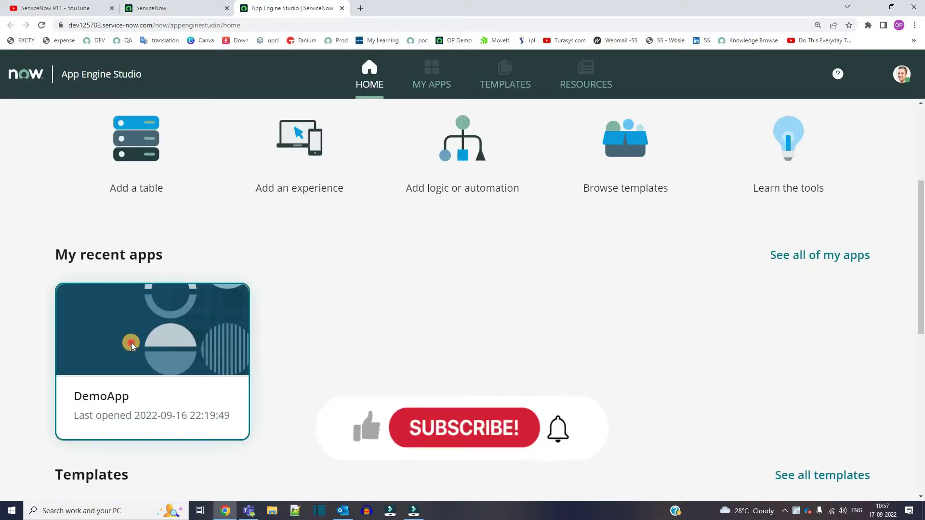
pyautogui.click(131, 342)
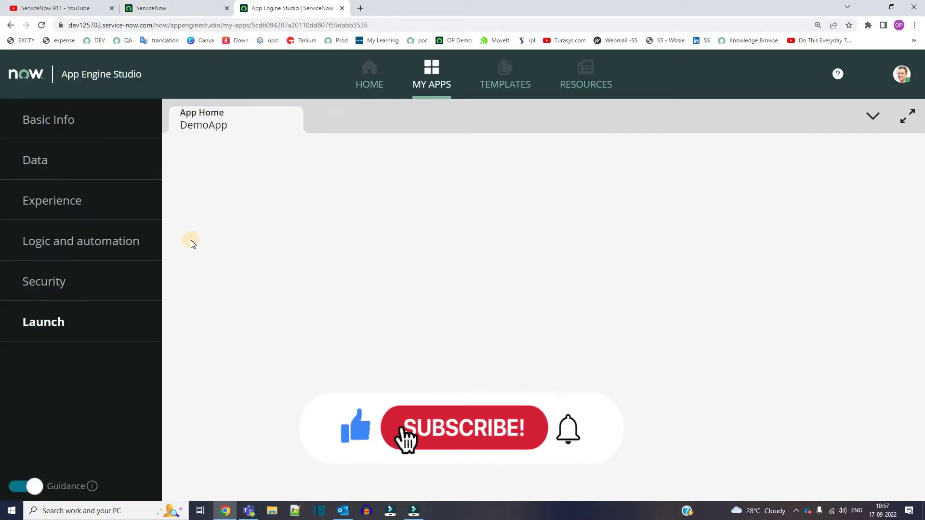
pyautogui.scroll(-2, 191, 243)
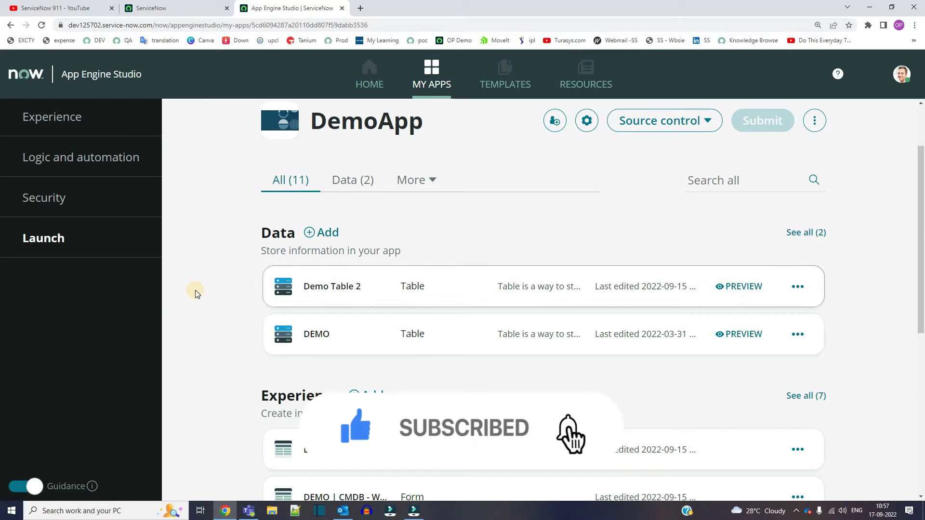
# In Demo Table 2's form settings, uncheck Active for Demo Field and save
pyautogui.click(328, 287)
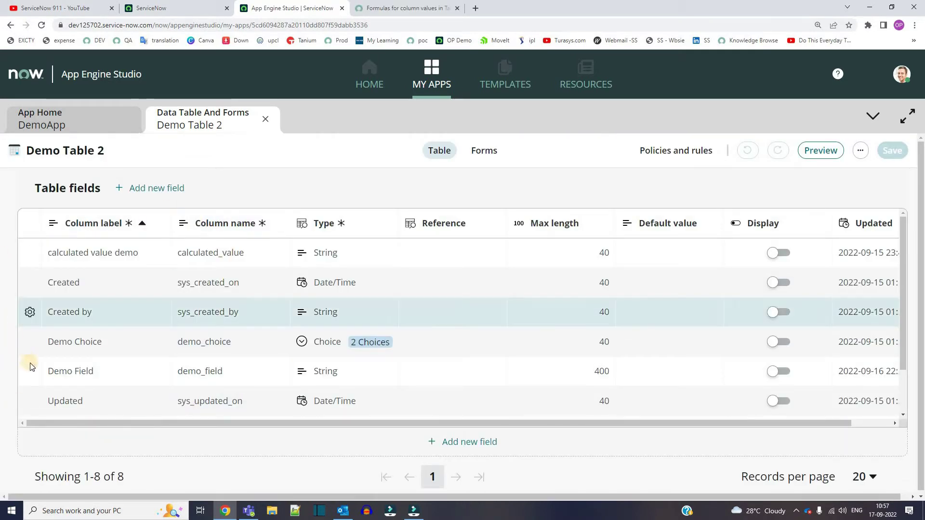
pyautogui.click(53, 373)
pyautogui.click(30, 372)
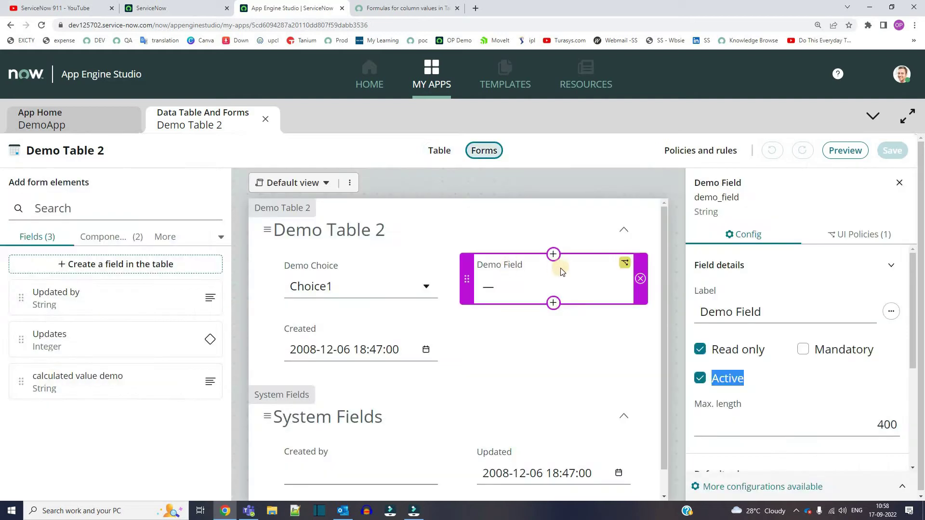
pyautogui.click(699, 378)
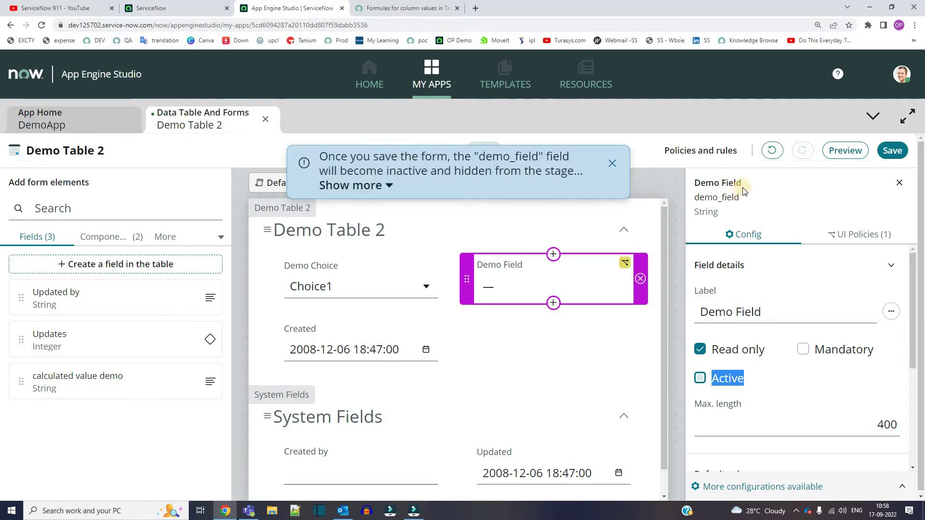
pyautogui.click(895, 152)
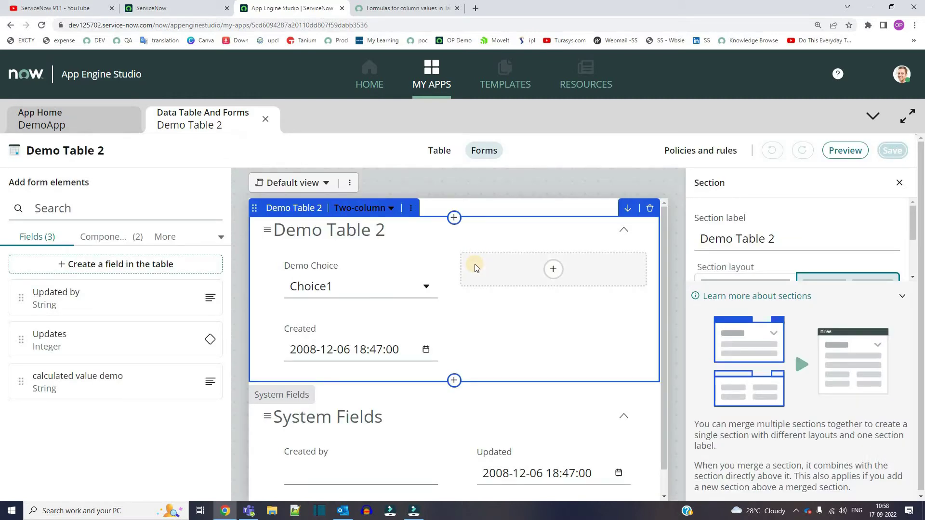
# From the Table tab, reopen Demo Field's settings, check Active again and save
pyautogui.click(471, 153)
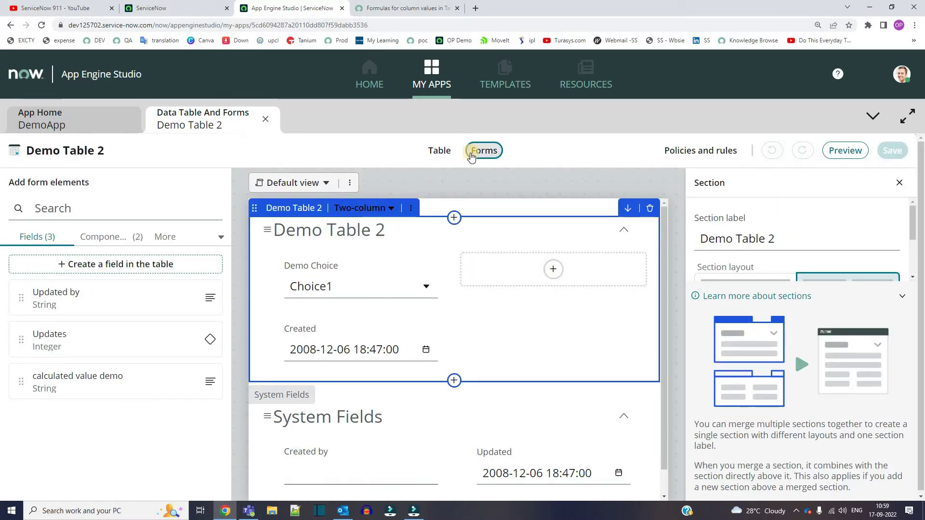
pyautogui.click(438, 153)
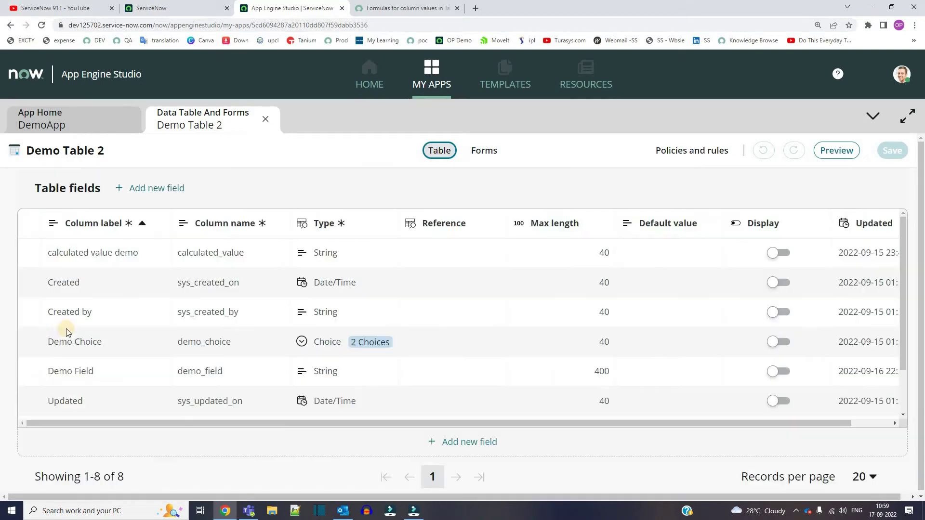
pyautogui.click(29, 372)
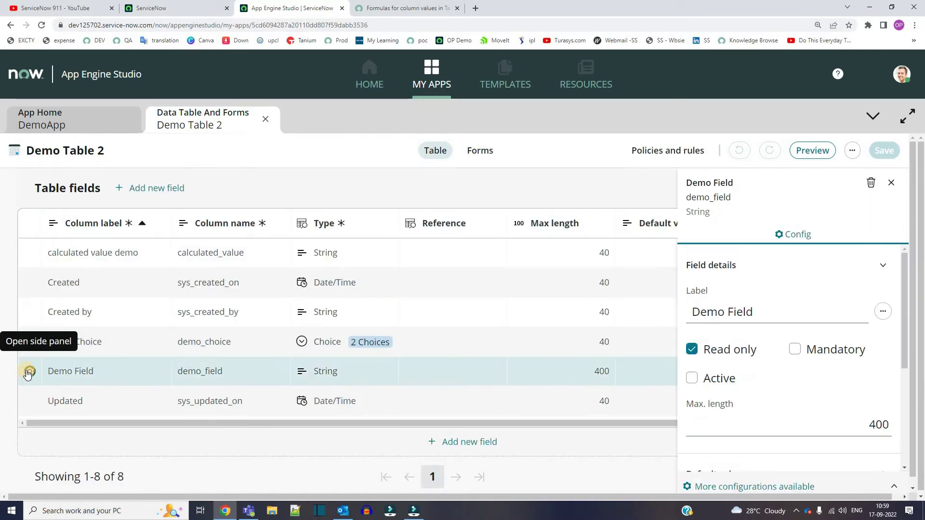
pyautogui.click(692, 379)
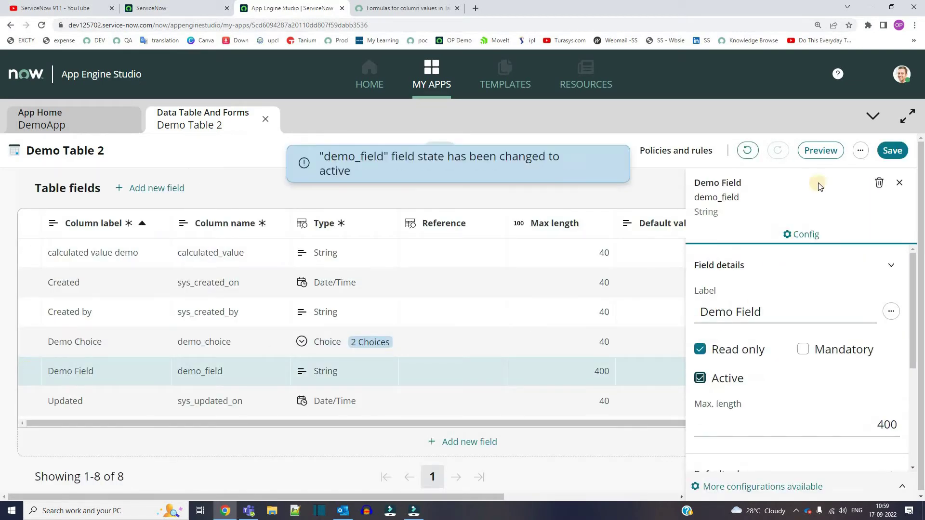
pyautogui.click(895, 152)
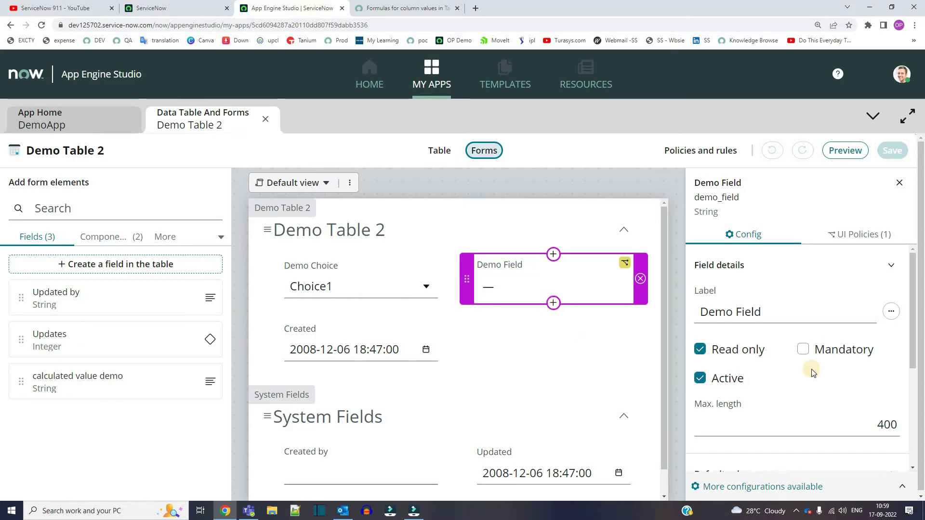
# Expand Demo Field's Formula and go over CONCATENATE's arguments: "created by : ", sys_created_by, " on ", sys_created_on
pyautogui.scroll(-5, 814, 372)
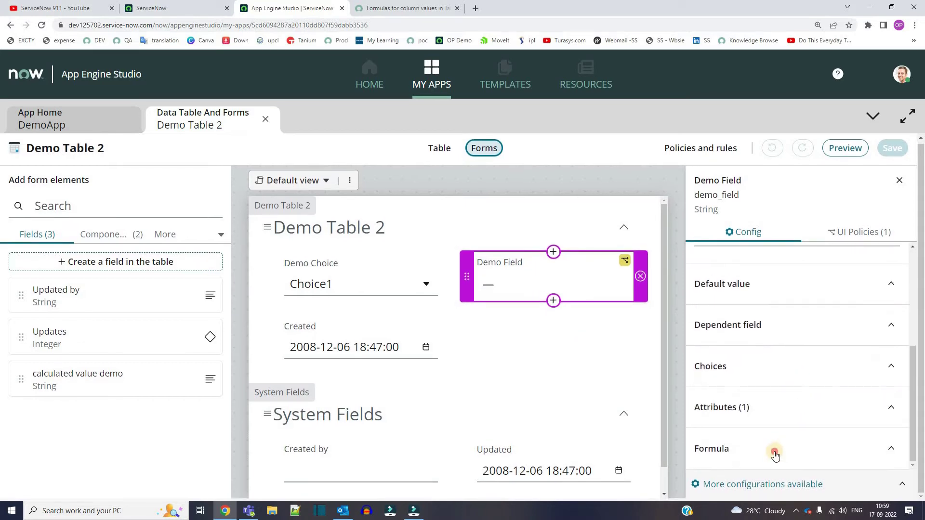
pyautogui.click(775, 455)
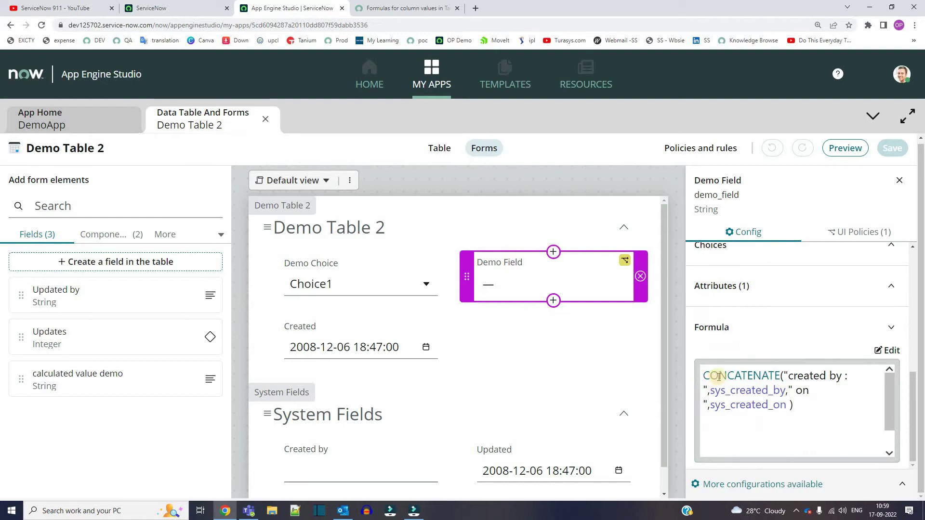
pyautogui.doubleClick(719, 377)
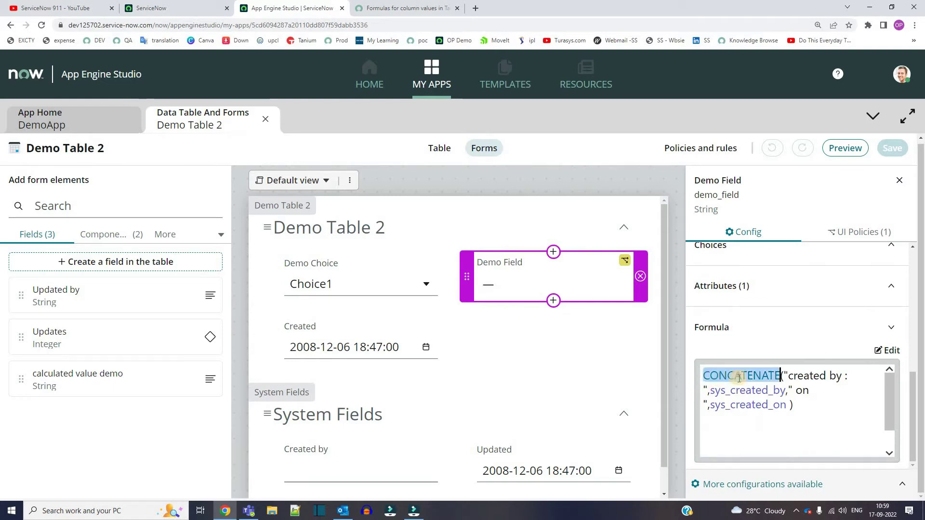
pyautogui.doubleClick(807, 379)
pyautogui.moveTo(711, 392); pyautogui.dragTo(793, 392)
pyautogui.click(793, 391)
pyautogui.write(',')
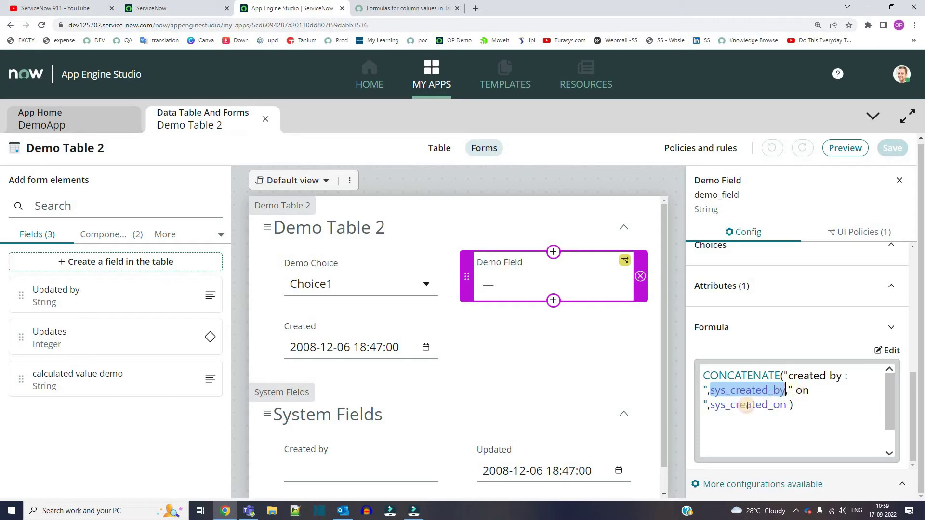
pyautogui.doubleClick(802, 390)
pyautogui.click(710, 406)
pyautogui.write(',')
pyautogui.moveTo(711, 406); pyautogui.dragTo(779, 409)
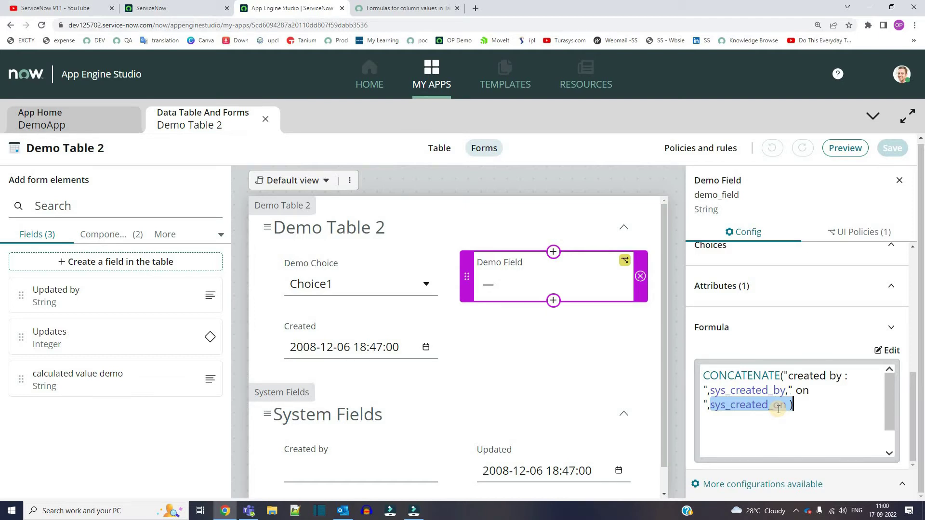
# Scroll the formulas documentation past AVERAGE, DIVIDE and MIN to the CONCATENATE section and its description
pyautogui.click(403, 8)
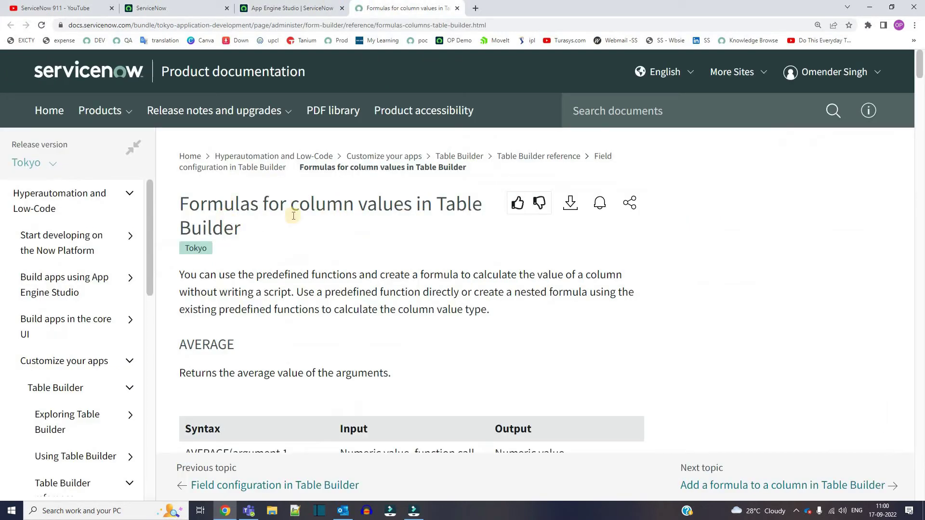
pyautogui.scroll(-5, 255, 287)
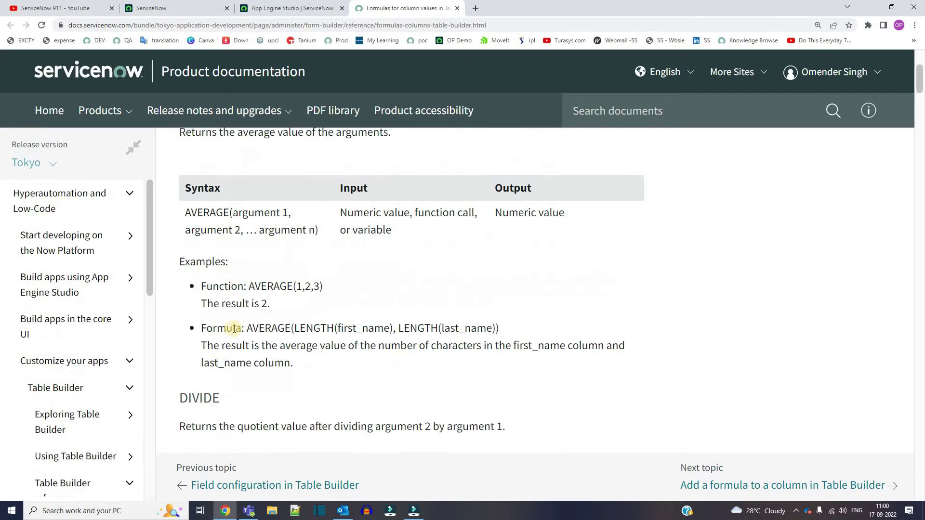
pyautogui.doubleClick(205, 209)
pyautogui.scroll(-2, 199, 303)
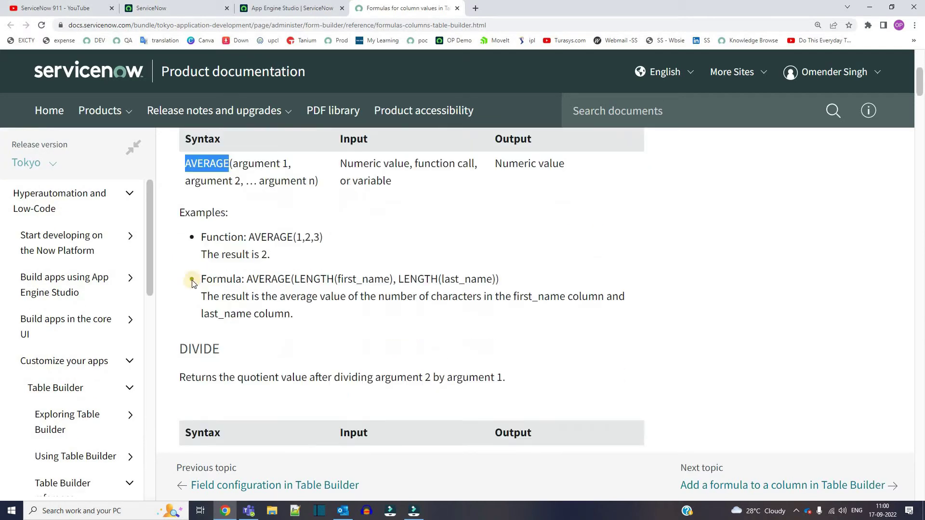
pyautogui.doubleClick(199, 303)
pyautogui.scroll(-7, 199, 303)
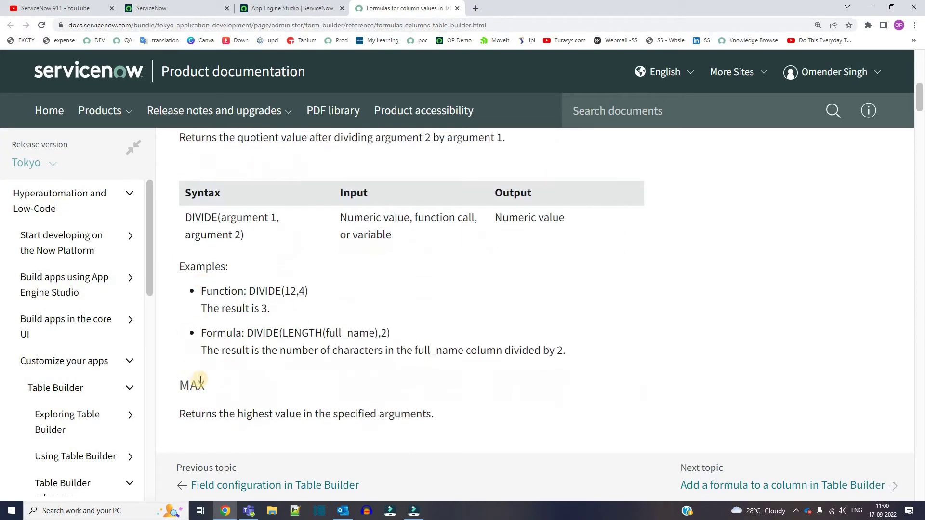
pyautogui.scroll(-4, 178, 334)
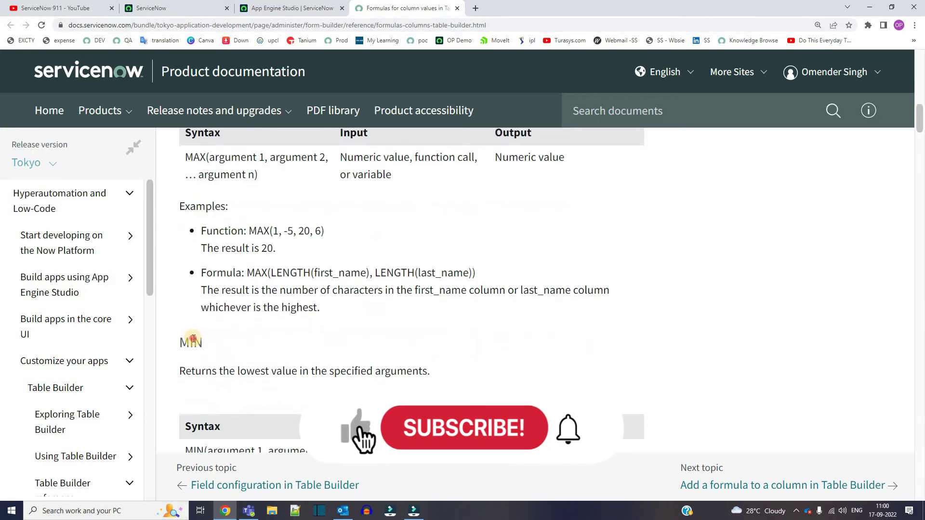
pyautogui.doubleClick(192, 342)
pyautogui.scroll(-5, 191, 341)
pyautogui.scroll(-17, 206, 400)
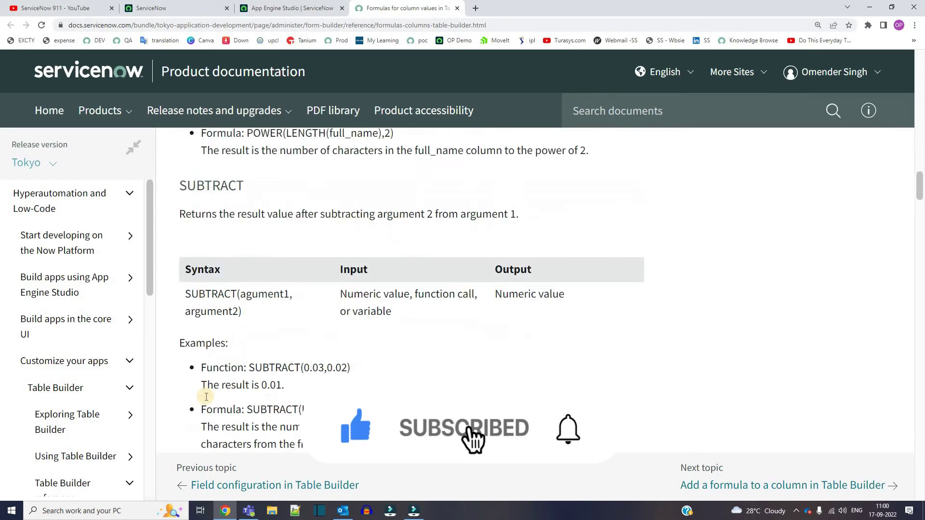
pyautogui.scroll(9, 206, 399)
pyautogui.scroll(-15, 206, 396)
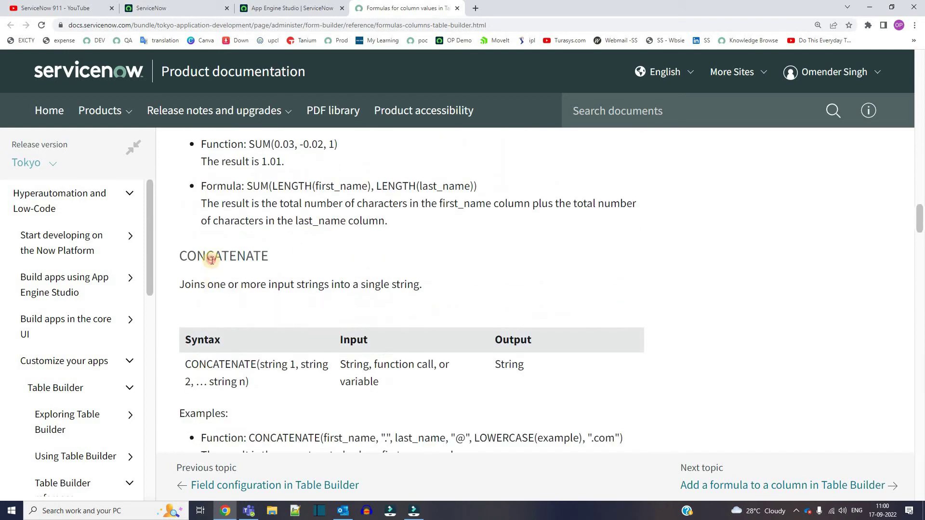
pyautogui.doubleClick(212, 260)
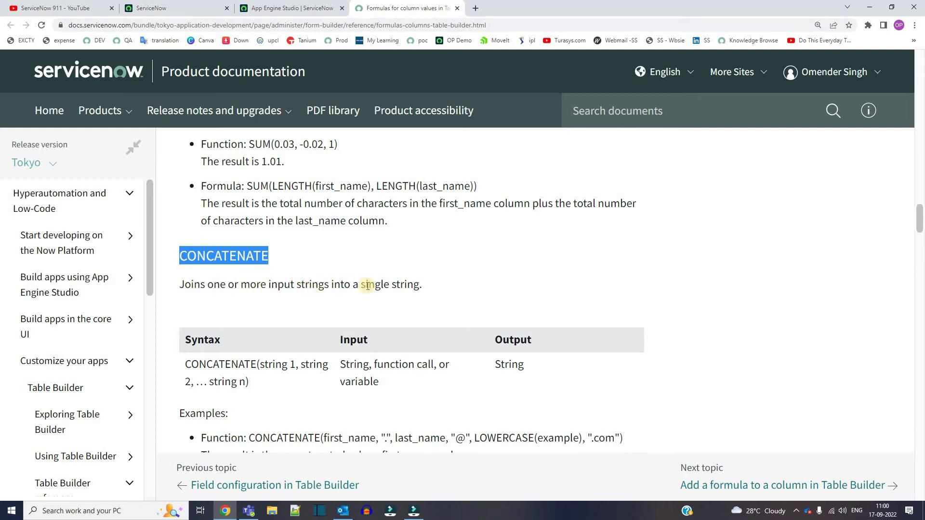
pyautogui.tripleClick(436, 282)
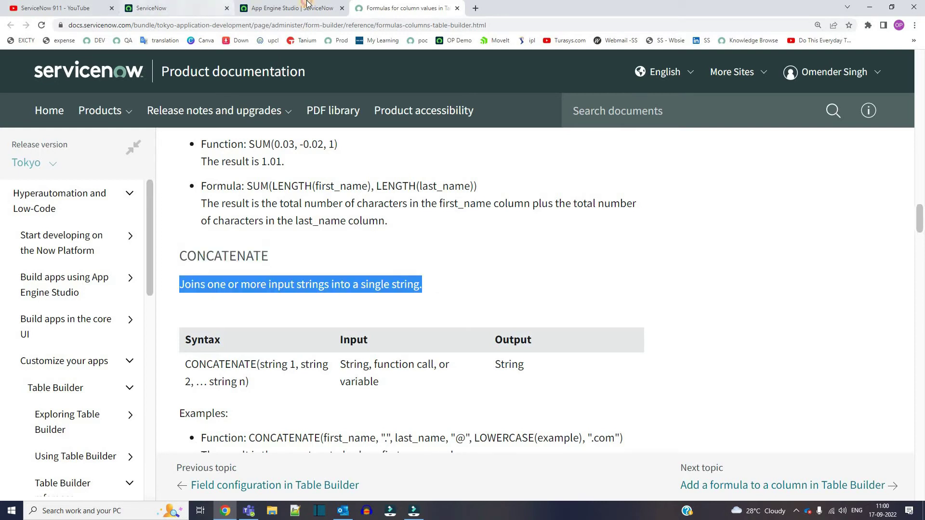
# Compare Demo Field's full formula against the documented CONCATENATE syntax
pyautogui.click(292, 8)
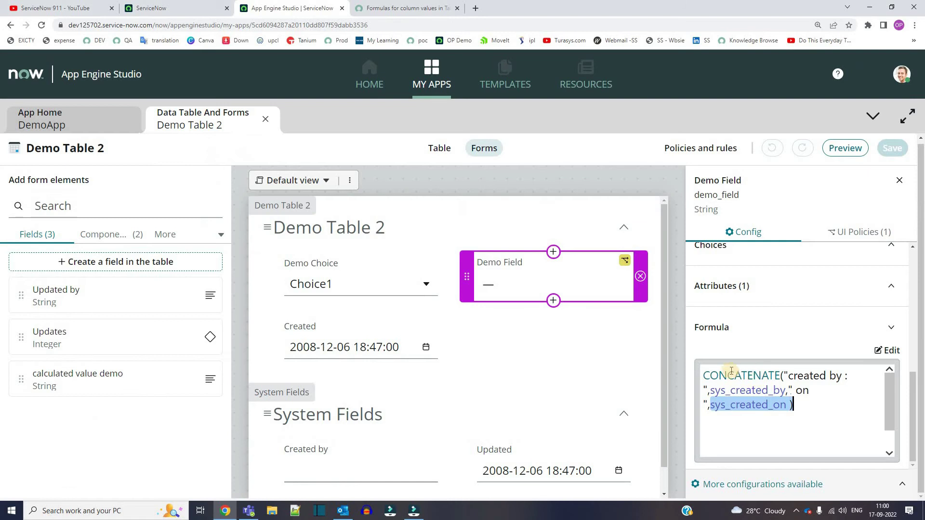
pyautogui.hotkey('ctrl', 'a')
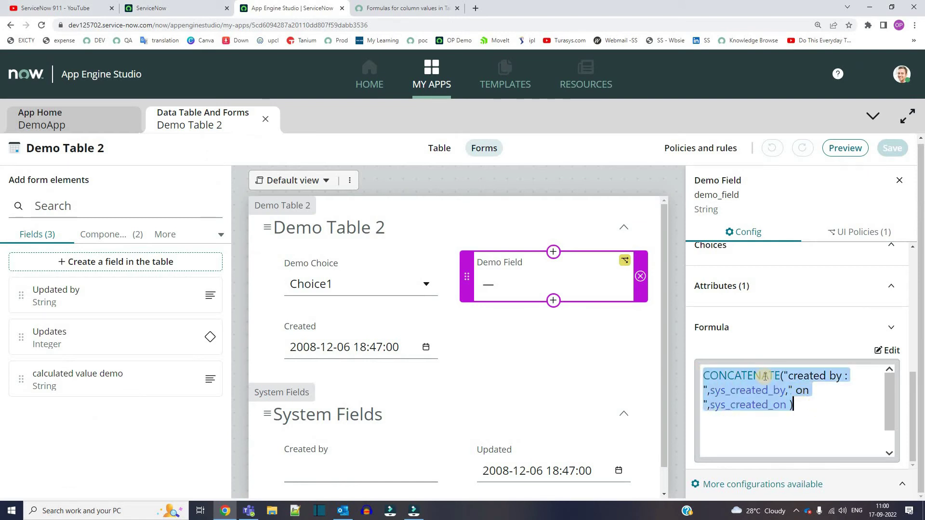
pyautogui.hotkey('ctrl', 'Tab')
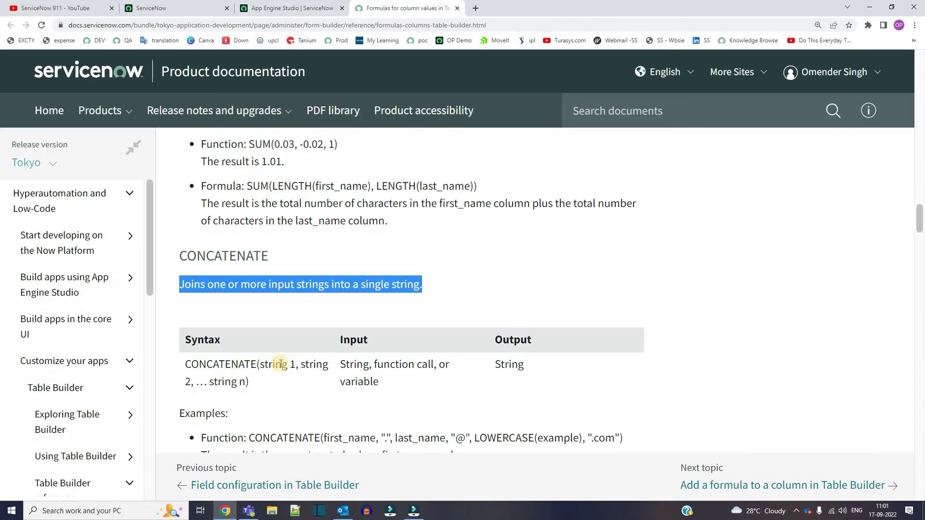
pyautogui.doubleClick(214, 364)
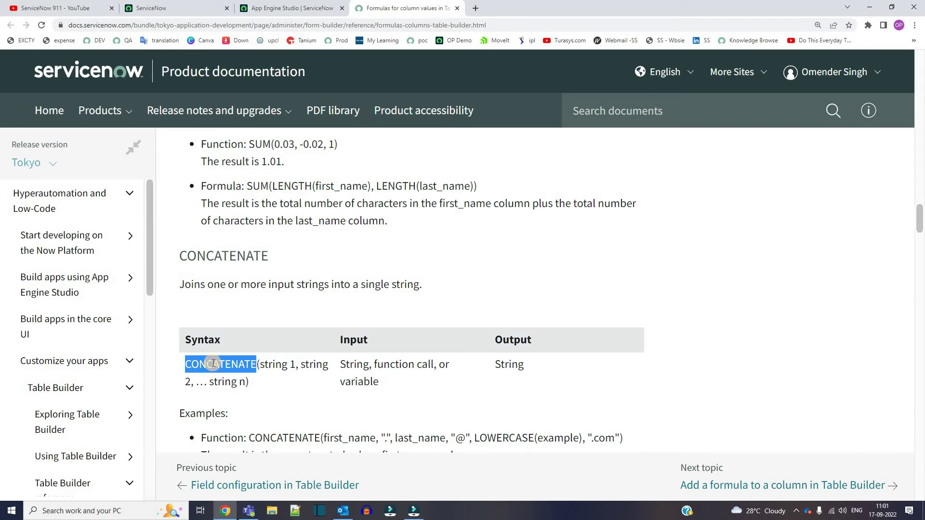
pyautogui.click(262, 366)
pyautogui.scroll(-2, 342, 343)
# Study the first CONCATENATE example's first_name, quoted separator and last_name arguments
pyautogui.doubleClick(341, 343)
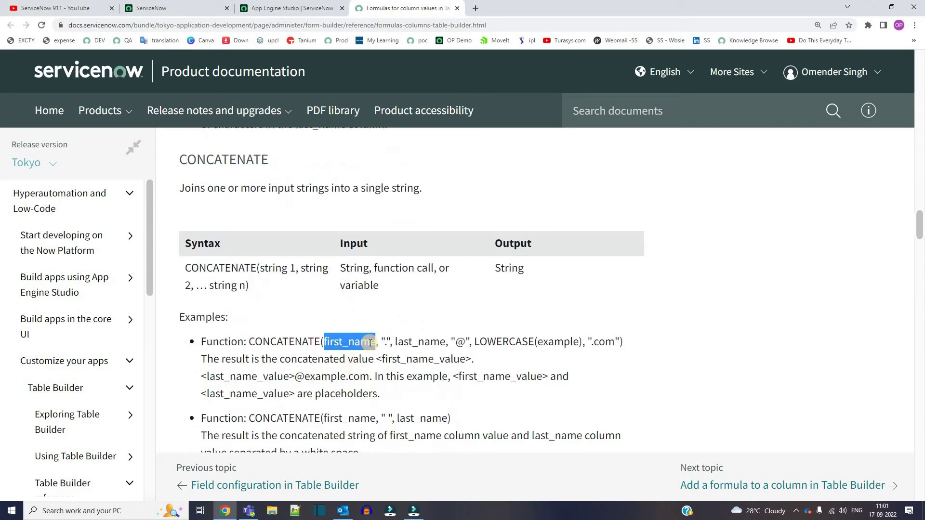
pyautogui.doubleClick(386, 342)
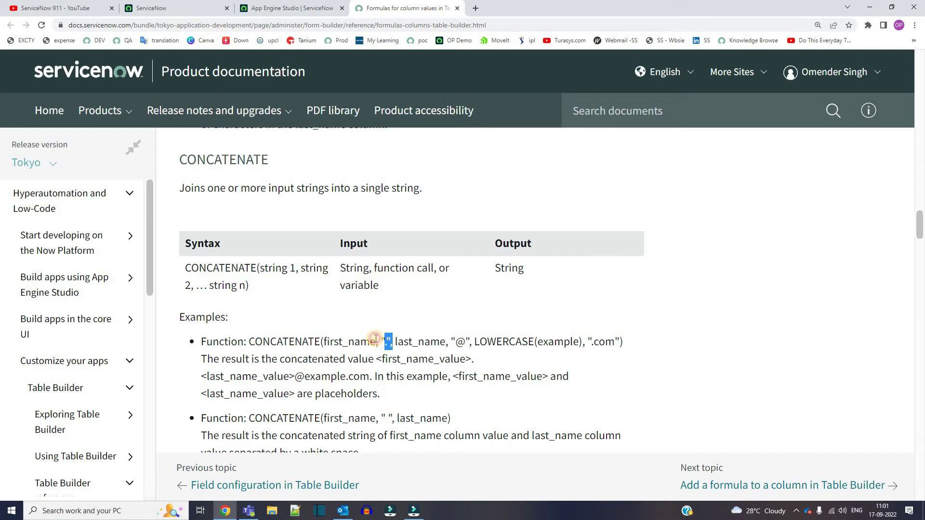
pyautogui.click(389, 343)
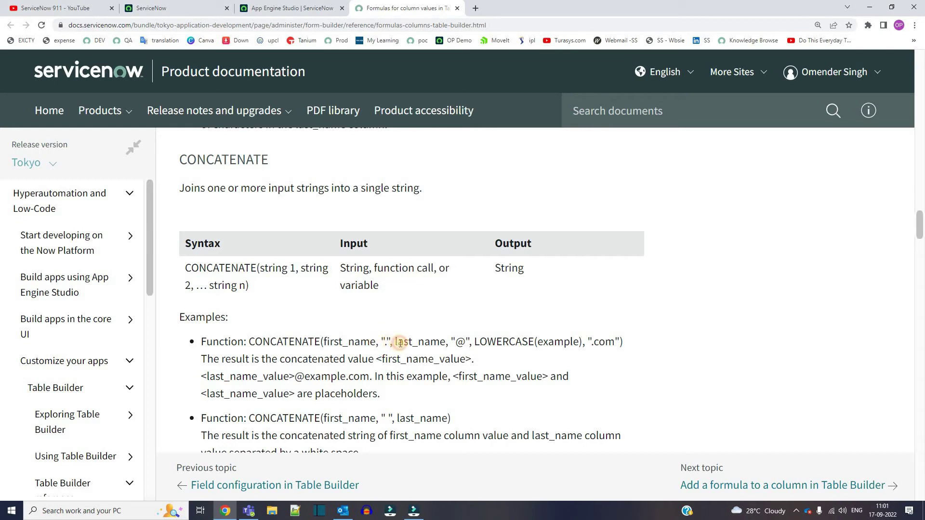
pyautogui.moveTo(399, 343); pyautogui.dragTo(439, 343)
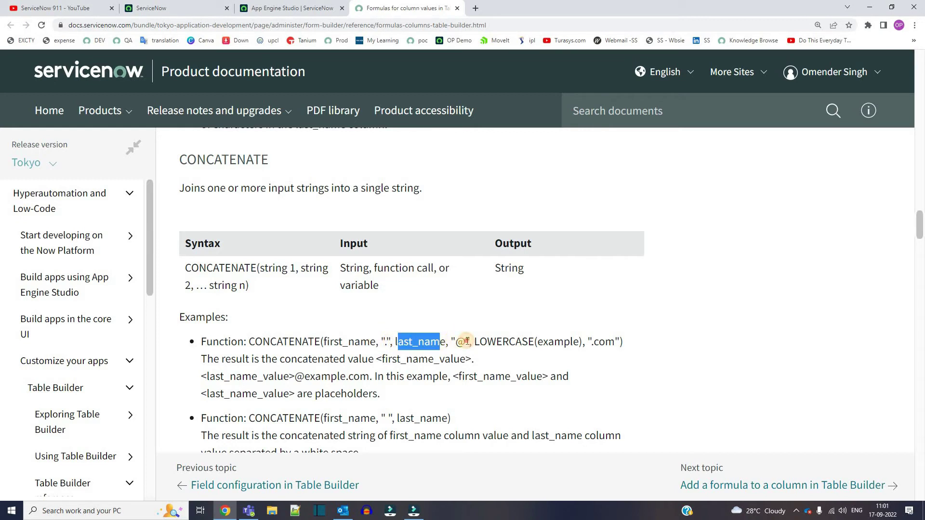
pyautogui.doubleClick(352, 342)
pyautogui.click(352, 343)
pyautogui.tripleClick(352, 343)
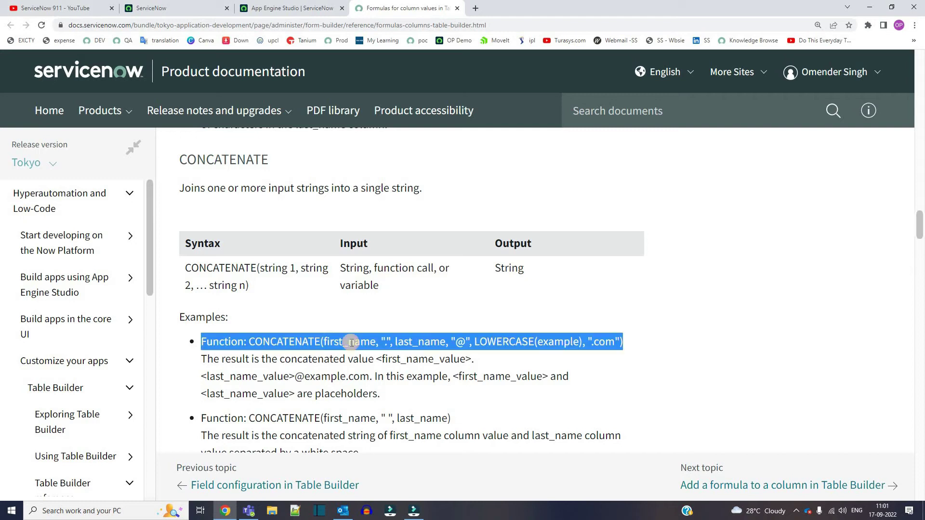
pyautogui.doubleClick(351, 343)
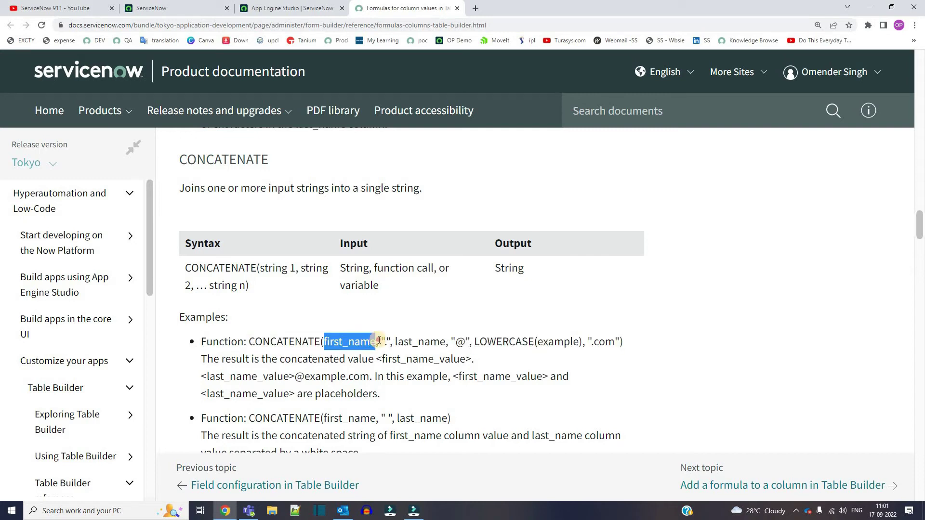
pyautogui.moveTo(380, 342); pyautogui.dragTo(390, 342)
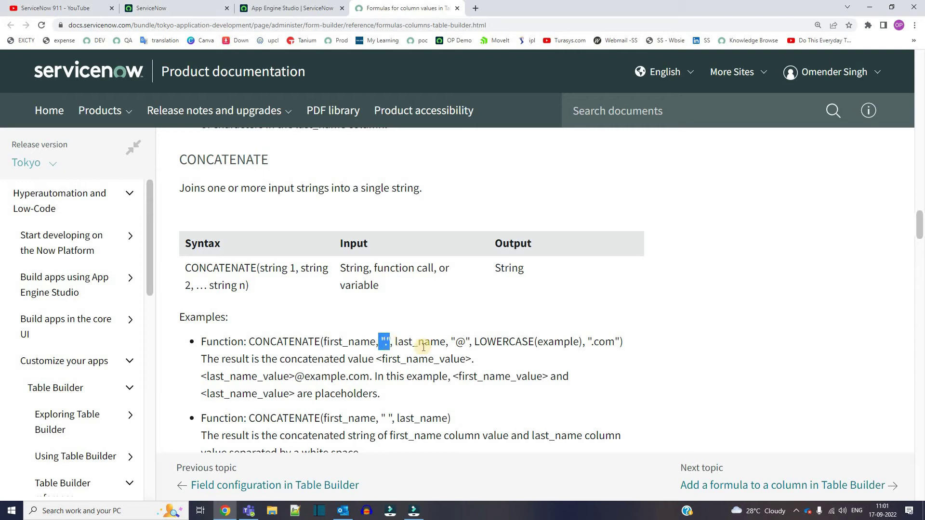
# Check the formula's 'created by' label, sys_created_by, 'on' and sys_created_on, then preview Demo Table 2's form
pyautogui.hotkey('ctrl', 'shift', 'Tab')
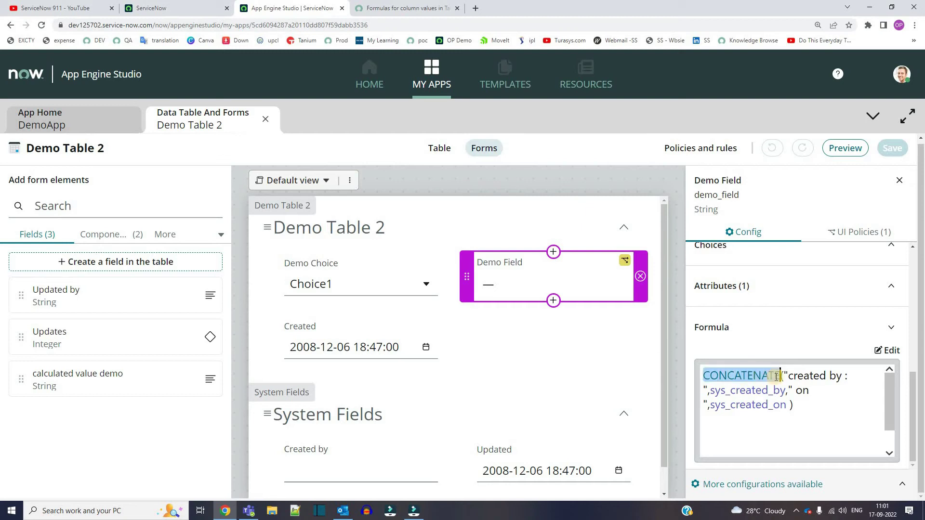
pyautogui.click(804, 376)
pyautogui.moveTo(788, 375); pyautogui.dragTo(843, 375)
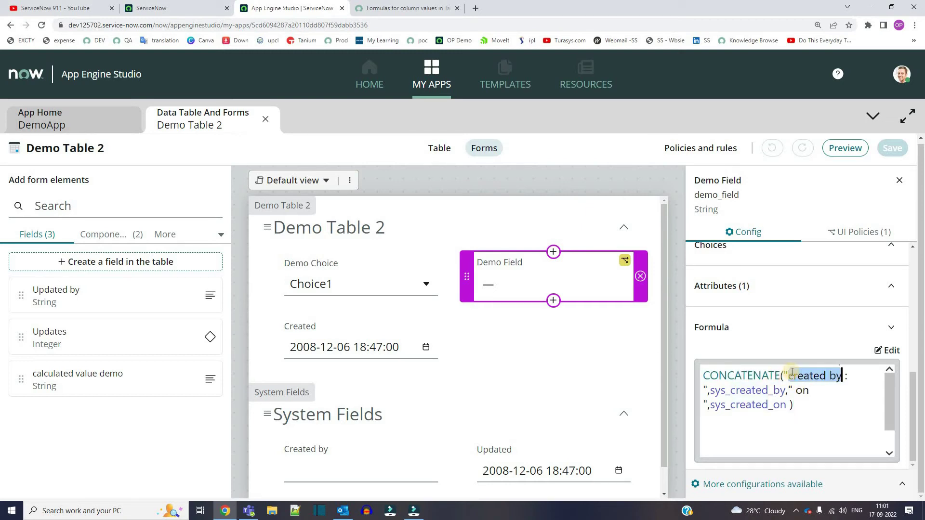
pyautogui.doubleClick(730, 390)
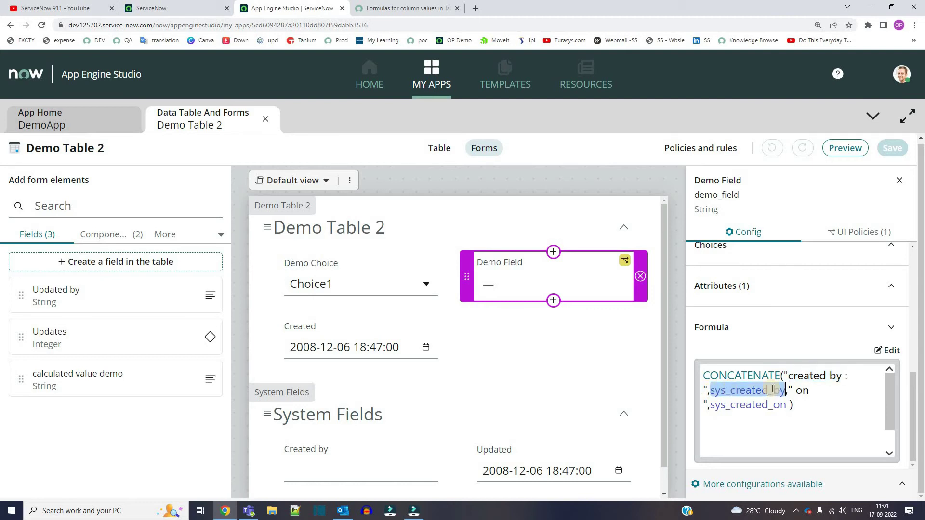
pyautogui.doubleClick(801, 390)
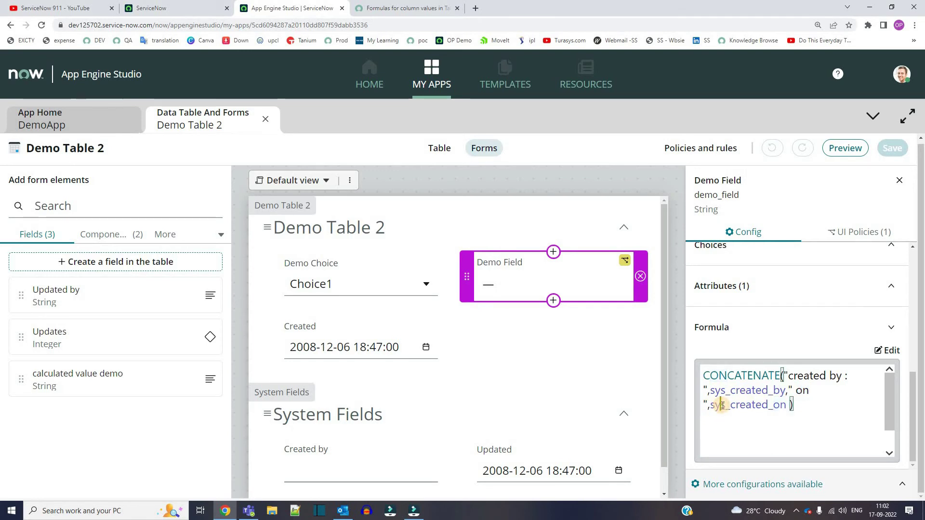
pyautogui.doubleClick(723, 406)
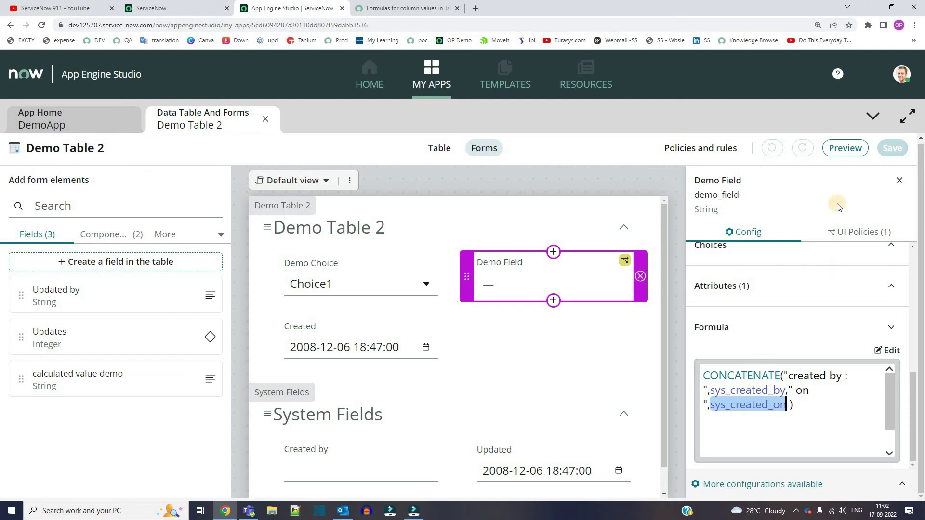
pyautogui.click(847, 150)
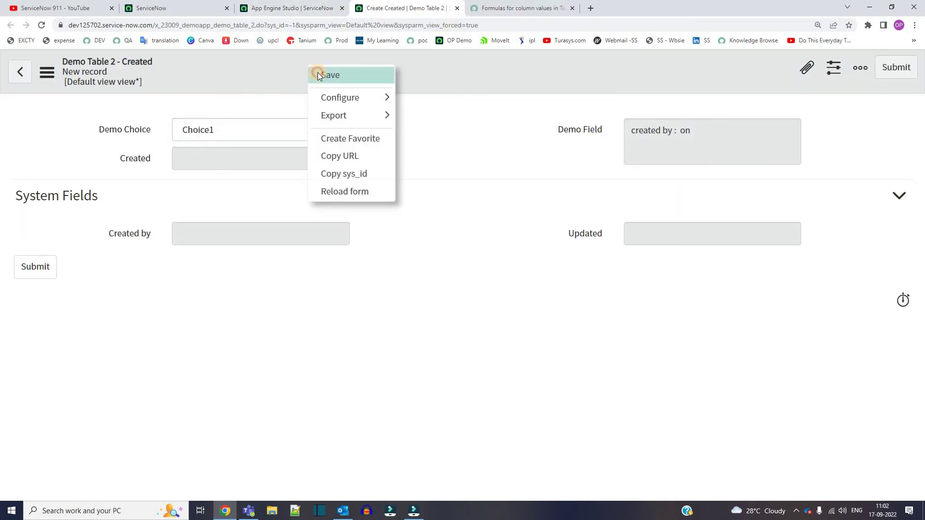
pyautogui.click(327, 75)
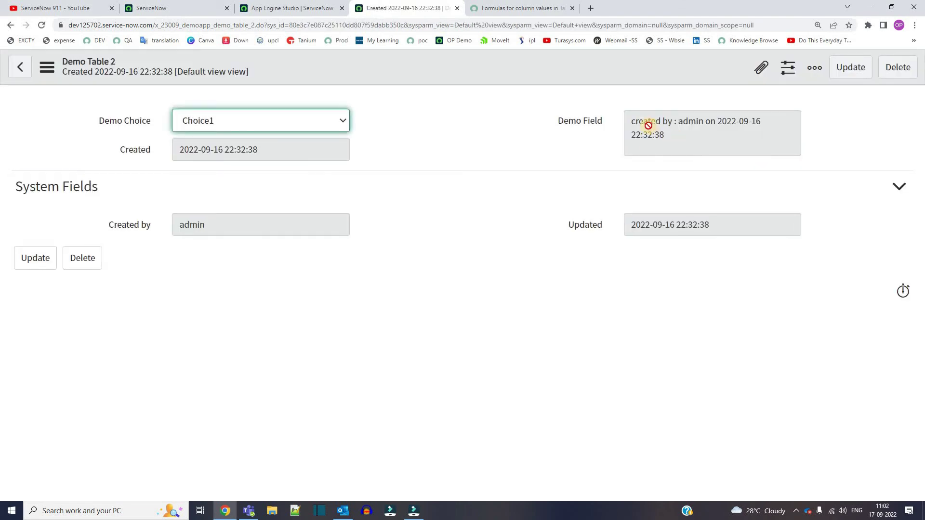
pyautogui.doubleClick(648, 126)
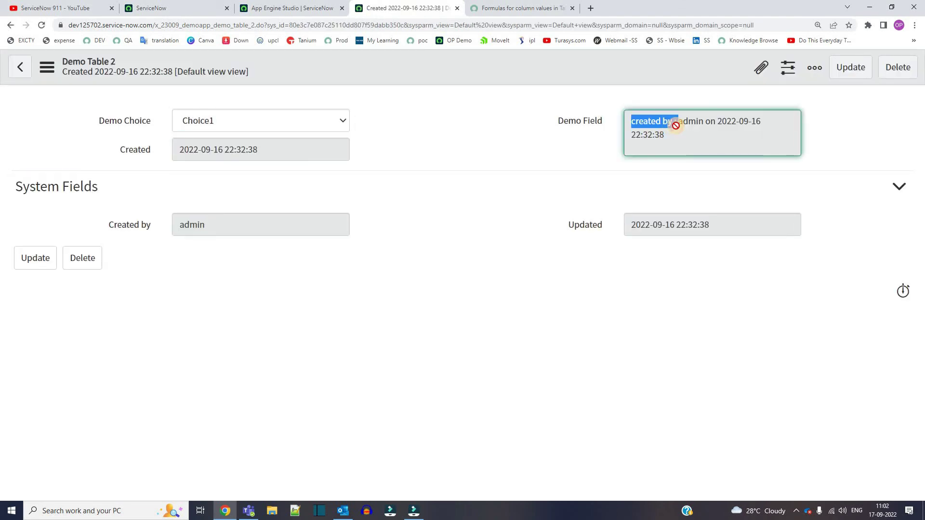
pyautogui.doubleClick(692, 123)
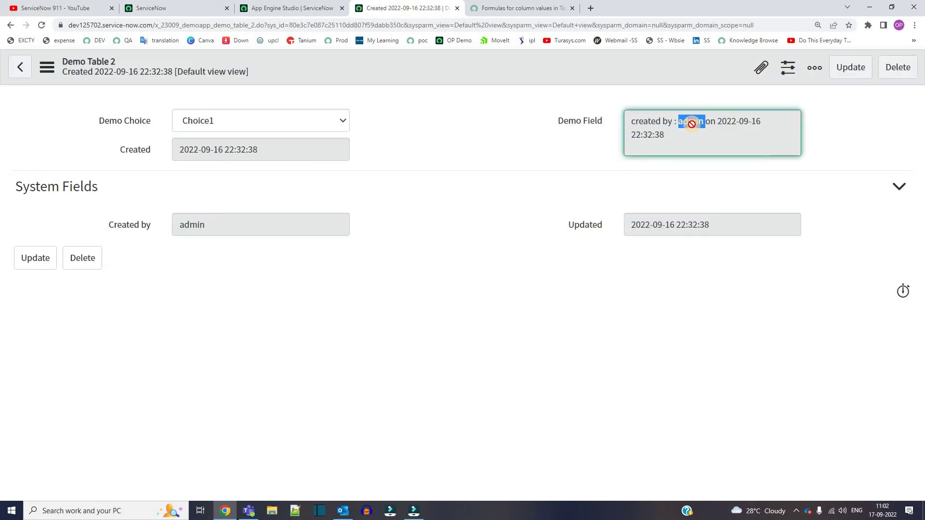
pyautogui.moveTo(691, 124); pyautogui.dragTo(719, 121)
pyautogui.moveTo(718, 121); pyautogui.dragTo(666, 136)
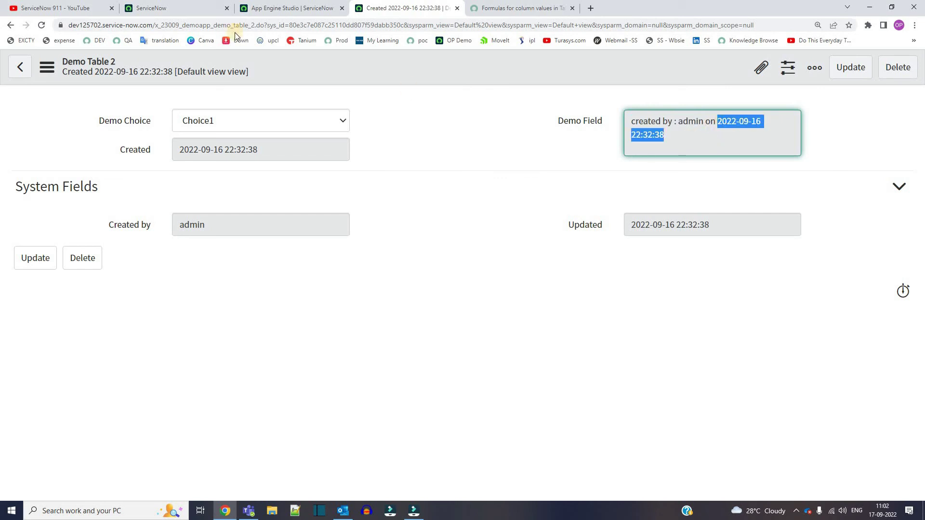
pyautogui.click(318, 7)
pyautogui.click(526, 134)
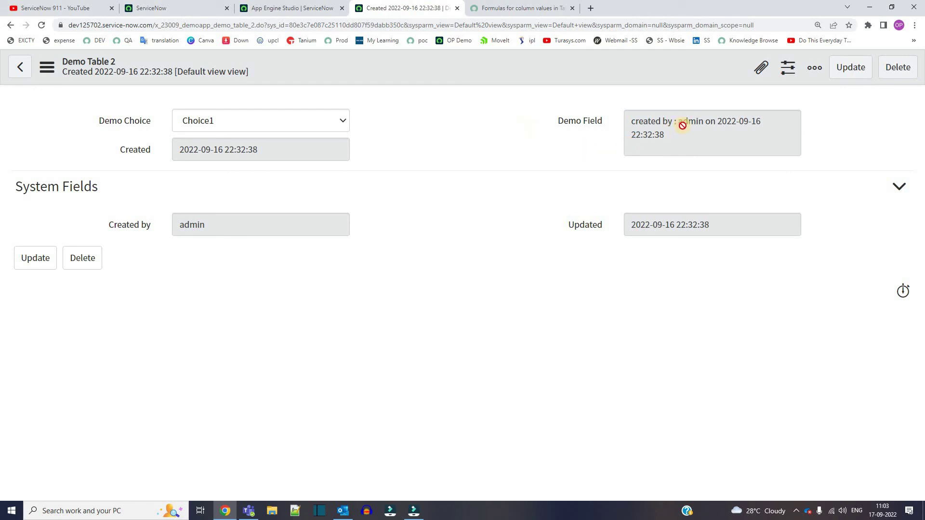
pyautogui.moveTo(666, 137); pyautogui.dragTo(629, 126)
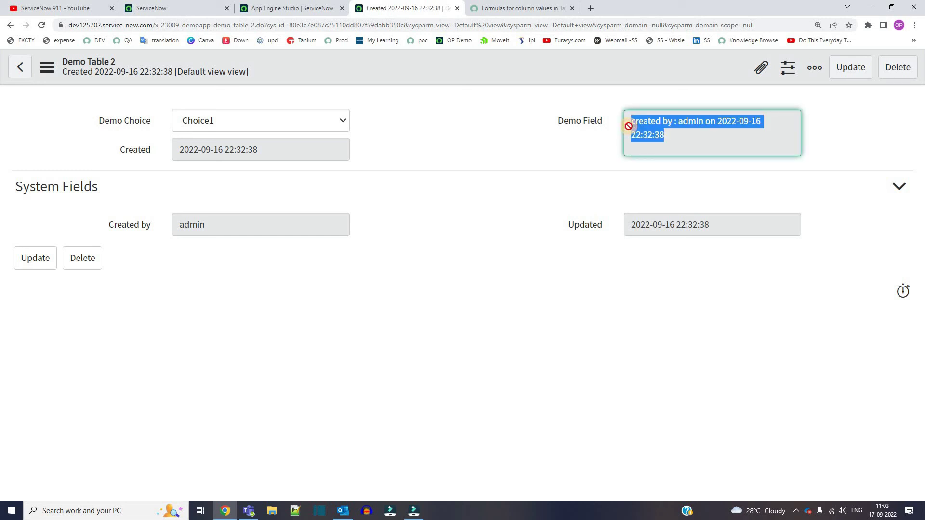
pyautogui.click(629, 126)
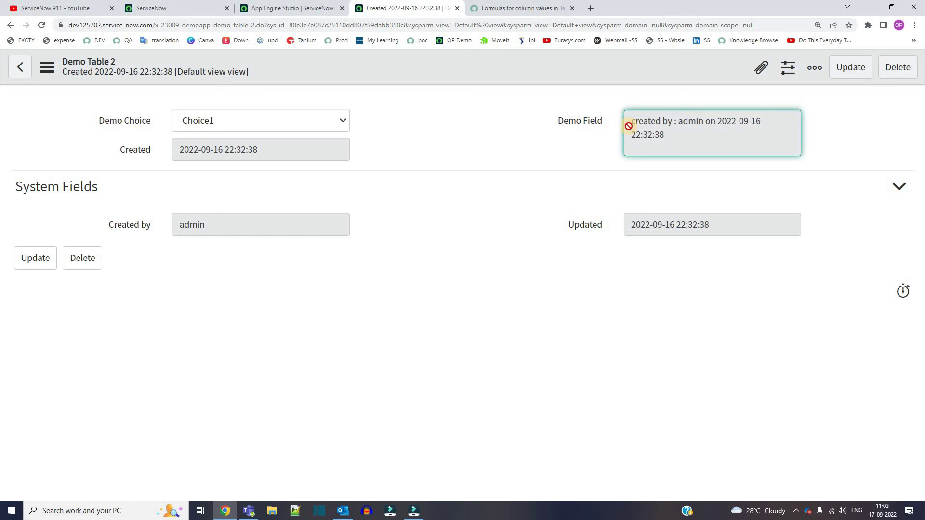